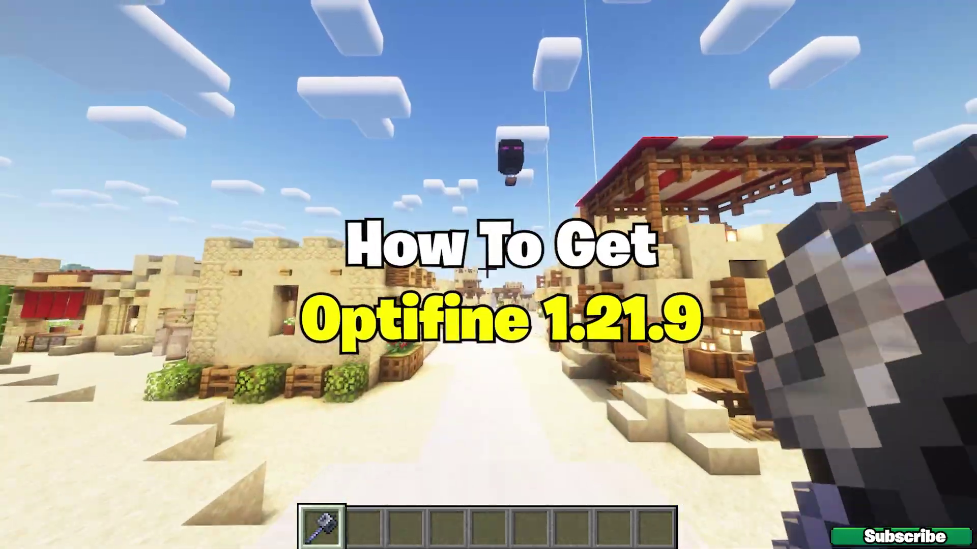
pyautogui.press('w')
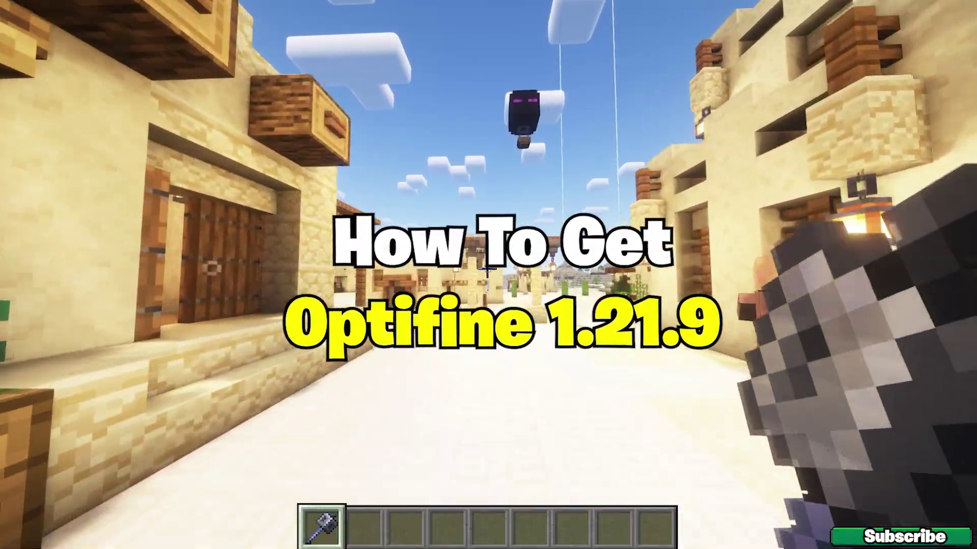
pyautogui.press('w')
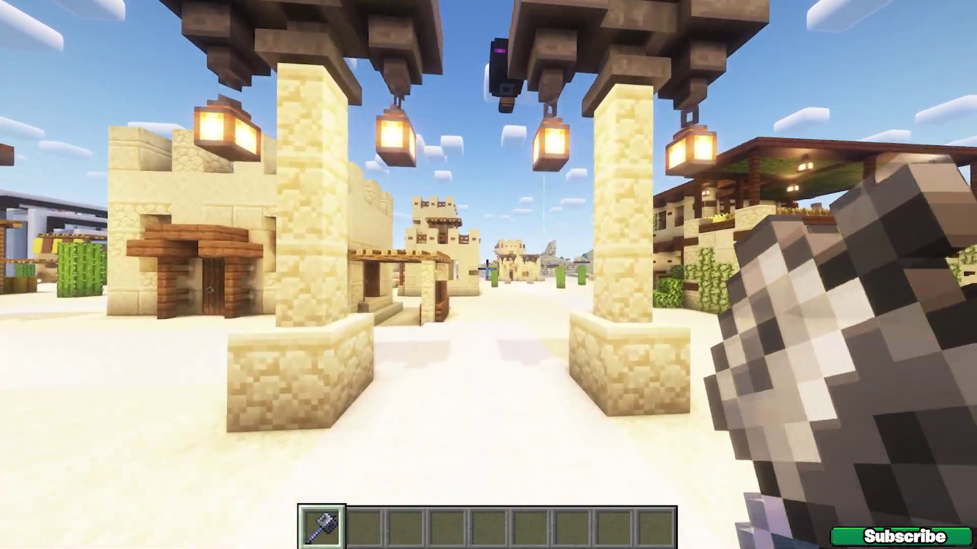
pyautogui.press('w')
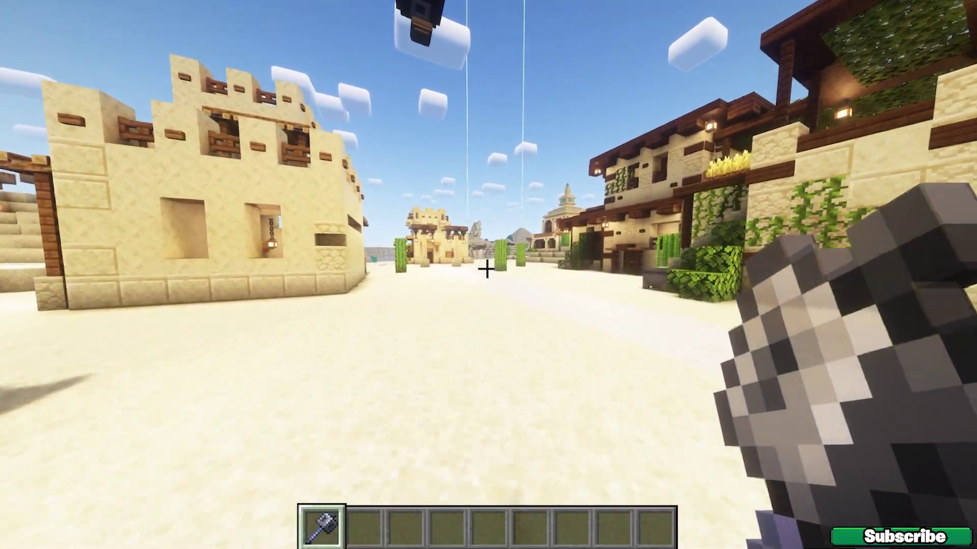
pyautogui.press('w')
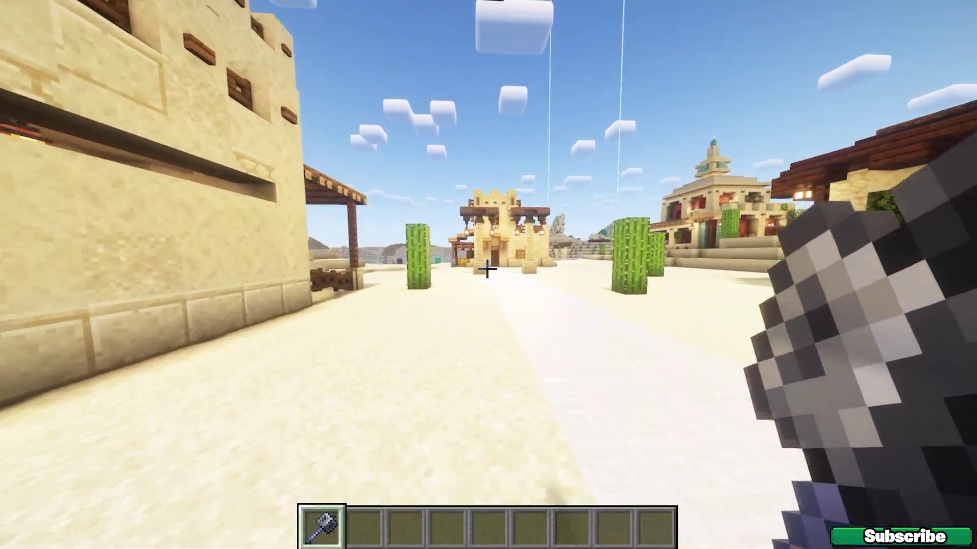
pyautogui.press('w')
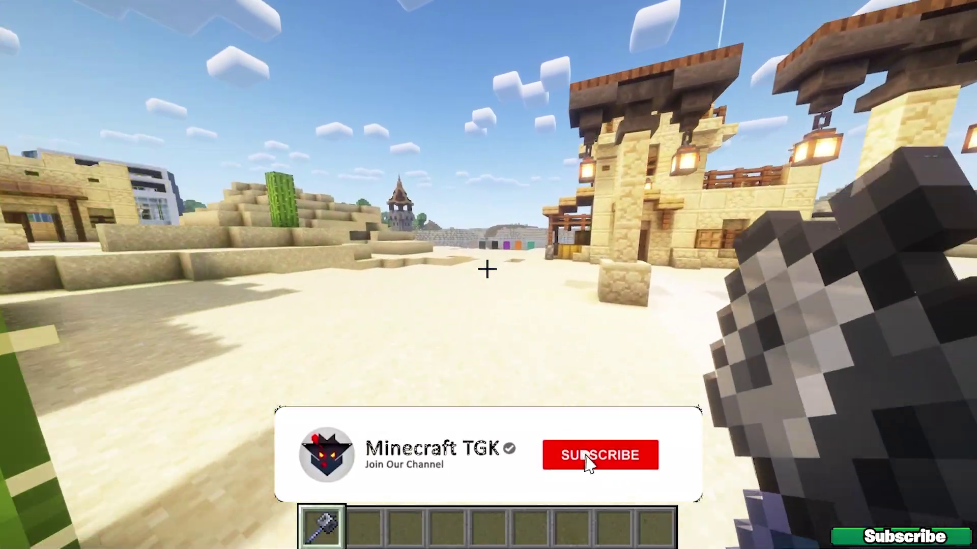
pyautogui.press('w')
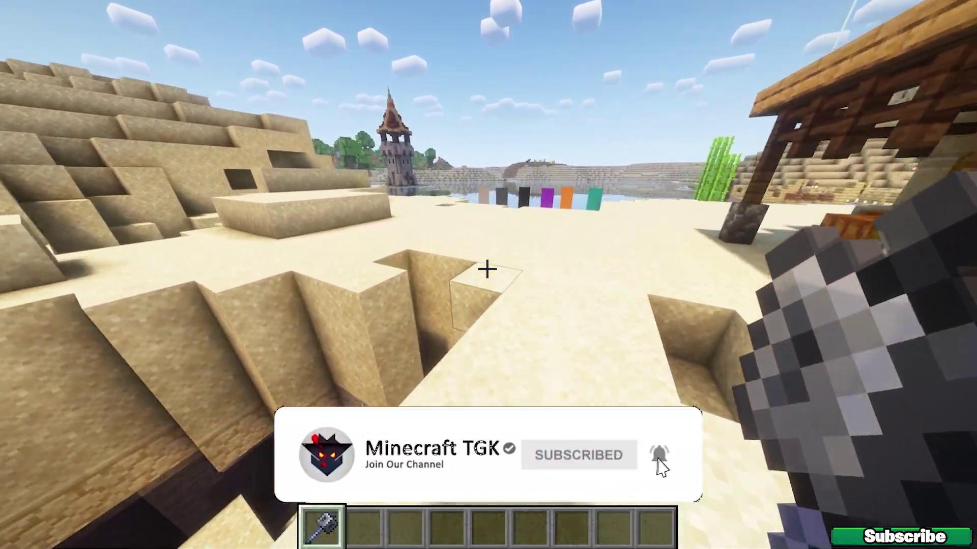
pyautogui.press('w')
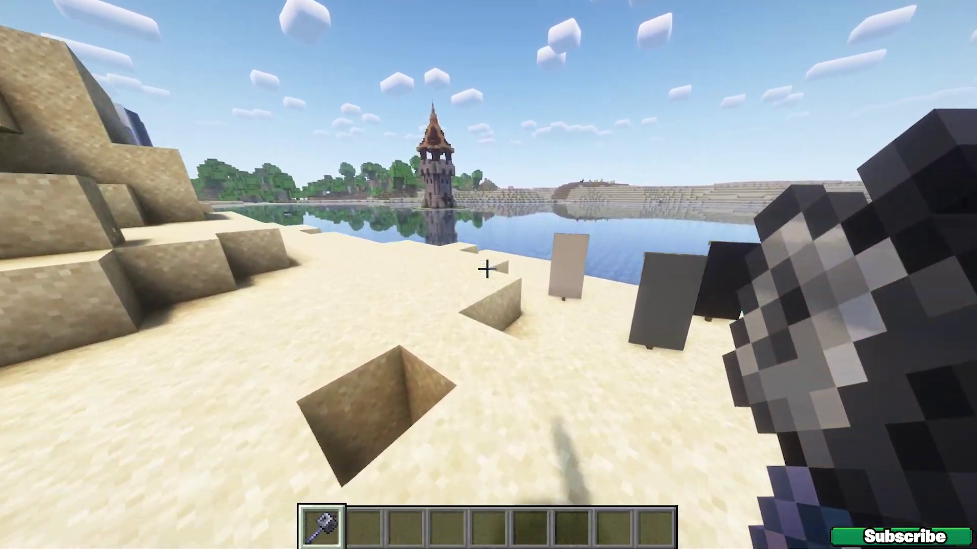
pyautogui.press('w')
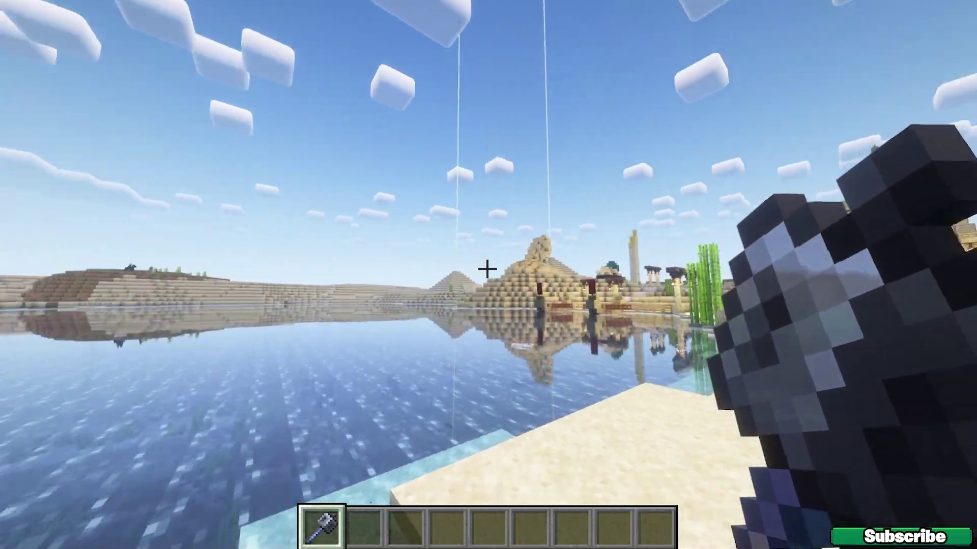
pyautogui.press('w')
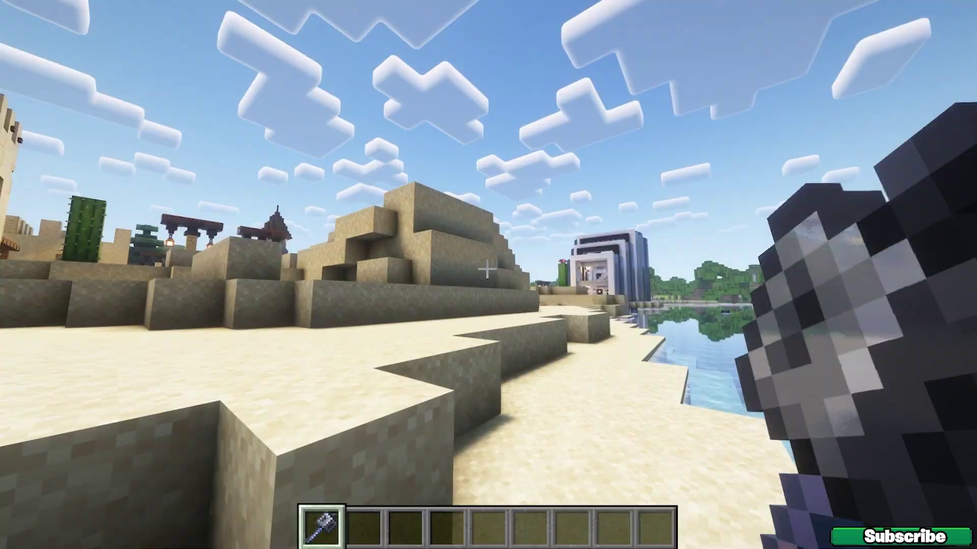
pyautogui.press('w')
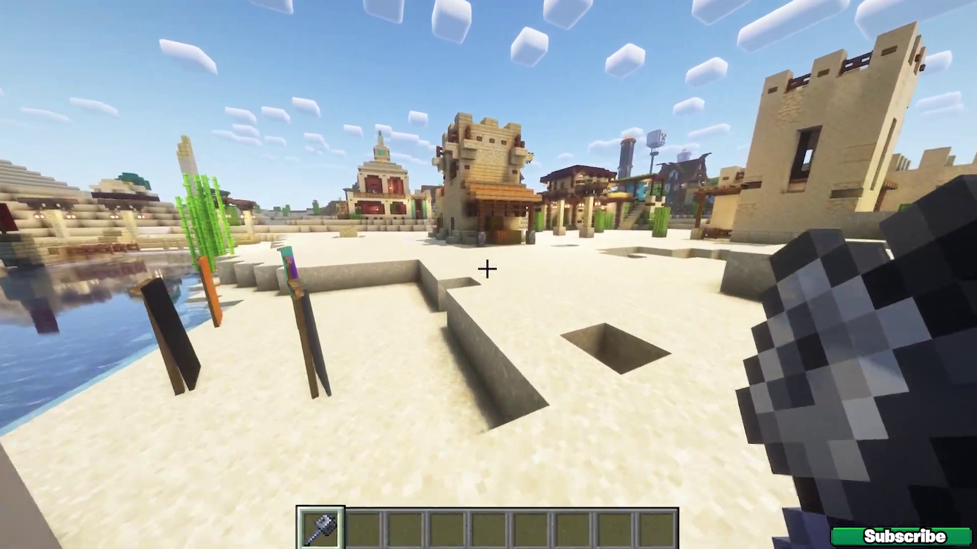
pyautogui.press('w')
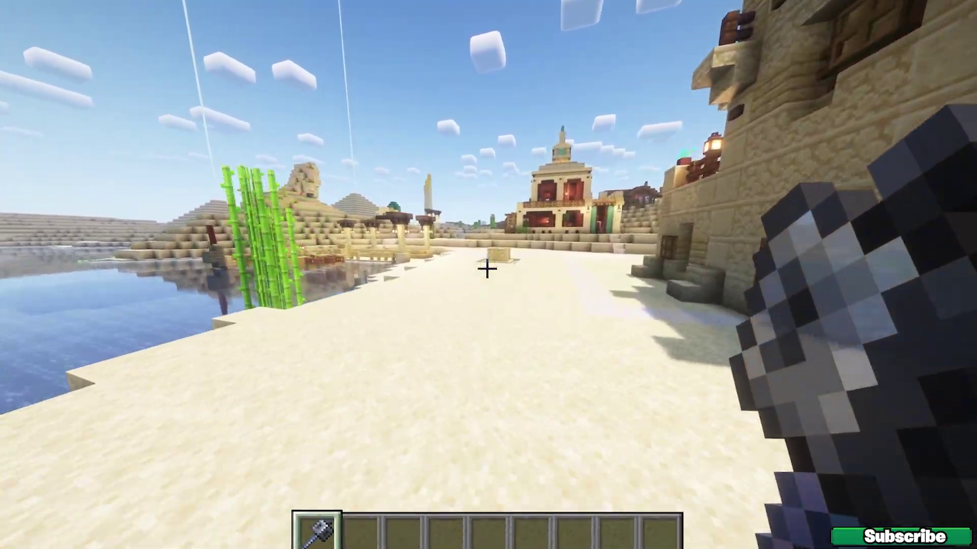
pyautogui.press('w')
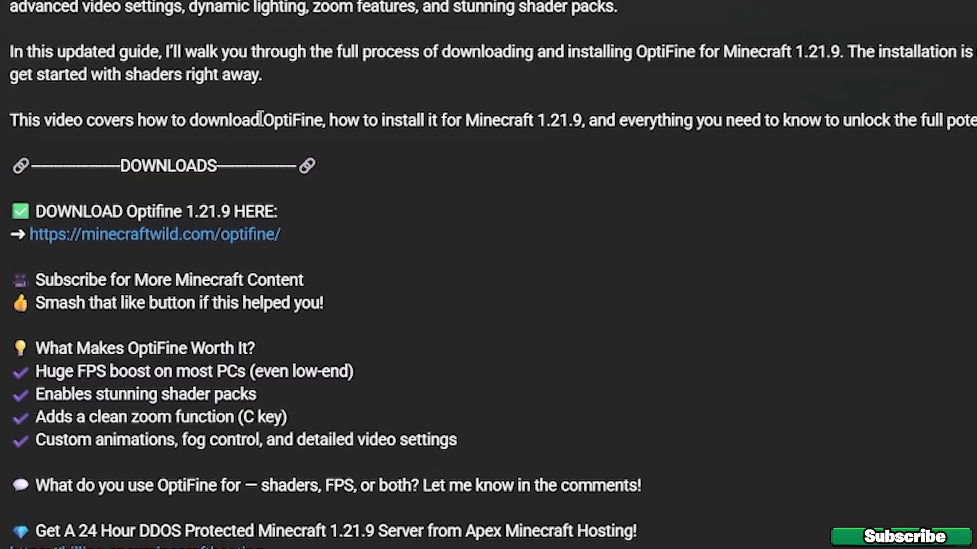
# Step: Find the OptiFine 1.21.9 download link in the video description and examine the linked installation guide through to its Downloads section
pyautogui.moveTo(35, 211); pyautogui.dragTo(265, 202)
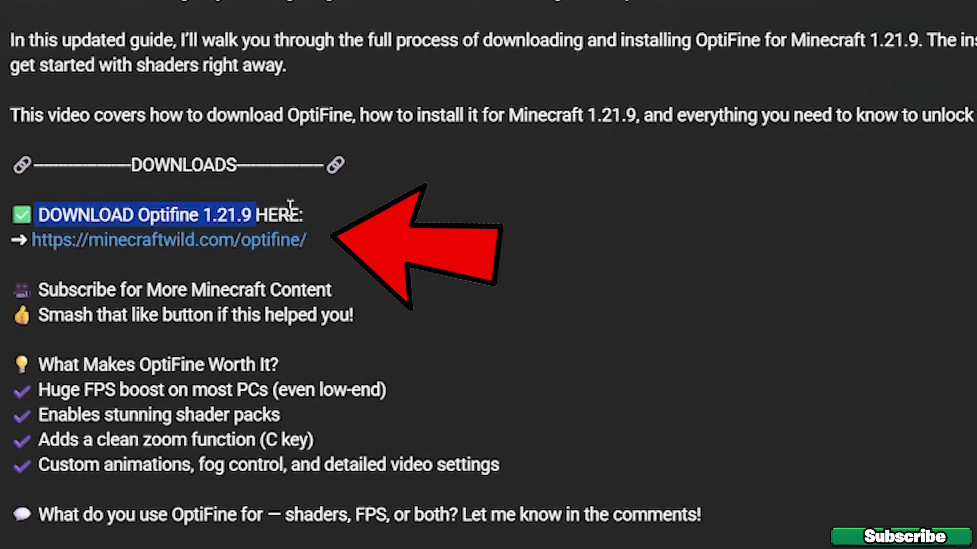
pyautogui.click(290, 204)
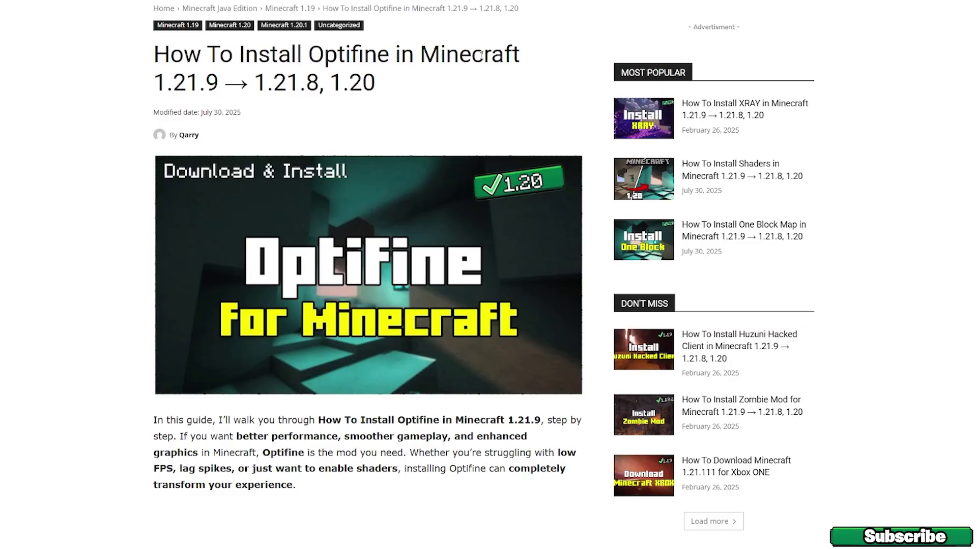
pyautogui.scroll(-6, 87, 140)
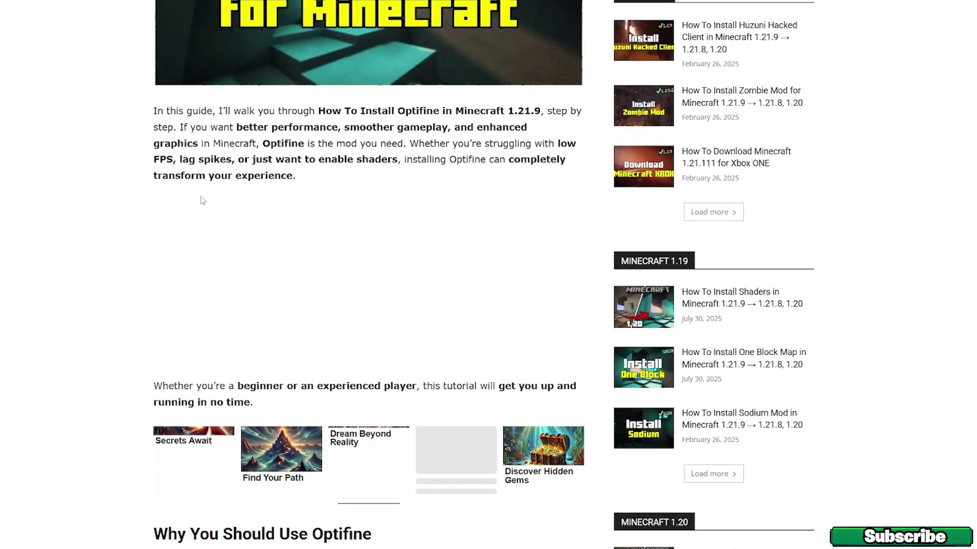
pyautogui.scroll(-6, 83, 168)
pyautogui.scroll(-13, 66, 190)
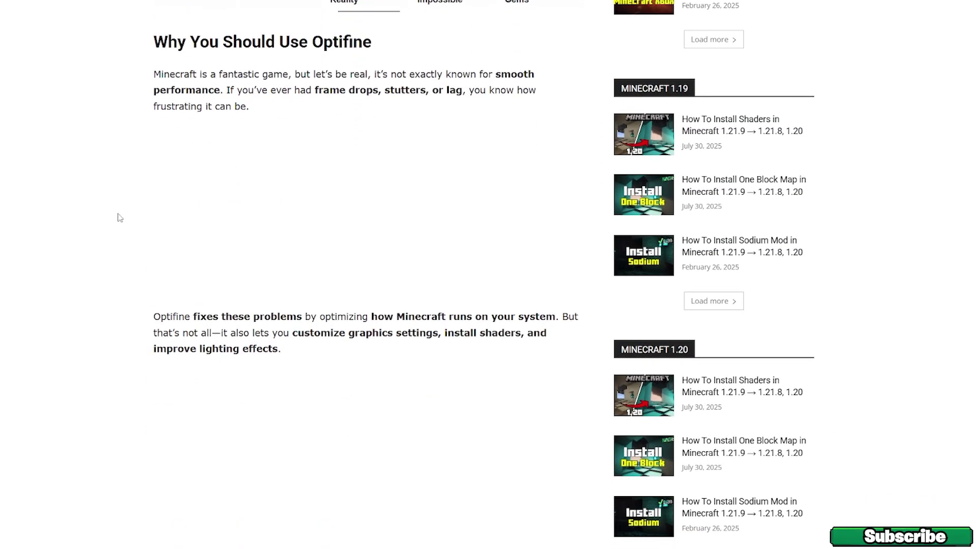
pyautogui.scroll(-9, 127, 230)
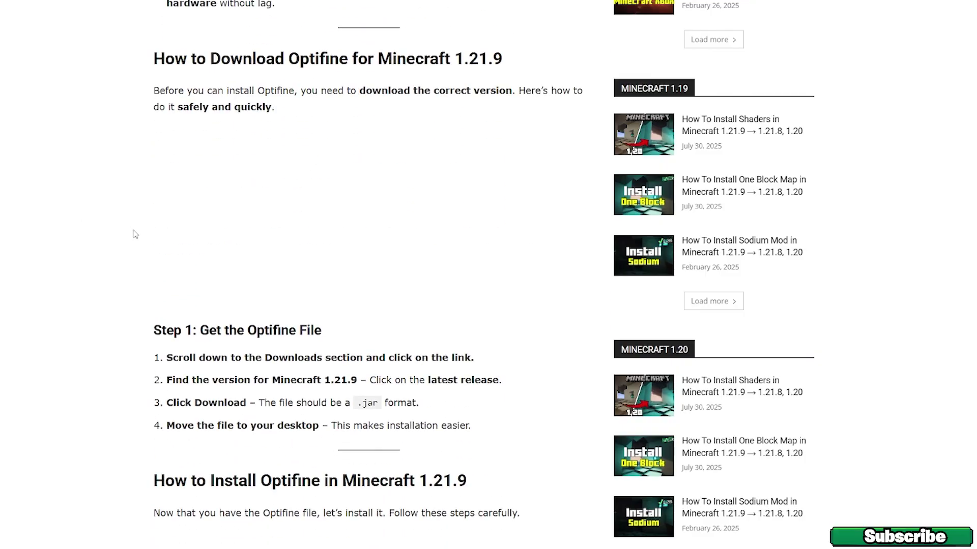
pyautogui.scroll(-20, 93, 277)
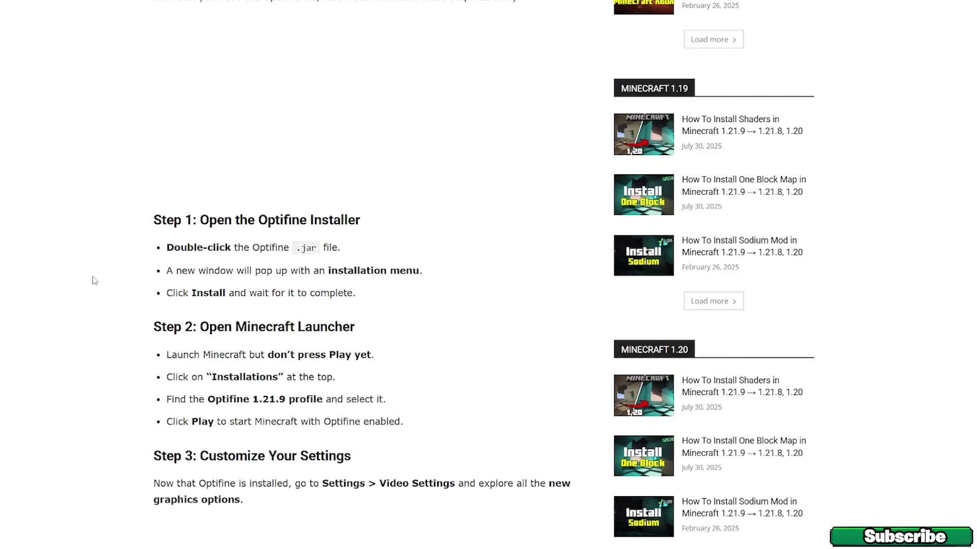
pyautogui.scroll(-11, 100, 300)
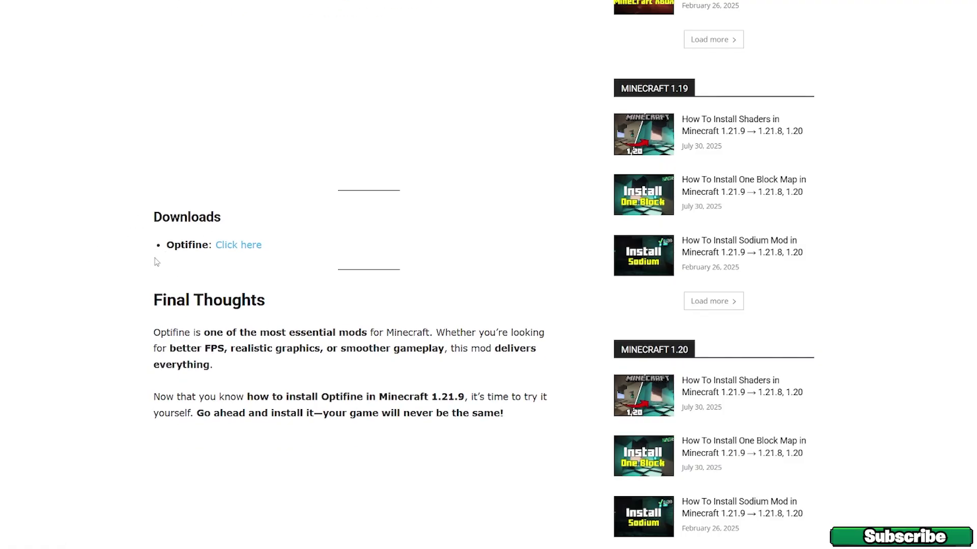
pyautogui.scroll(-1, 157, 262)
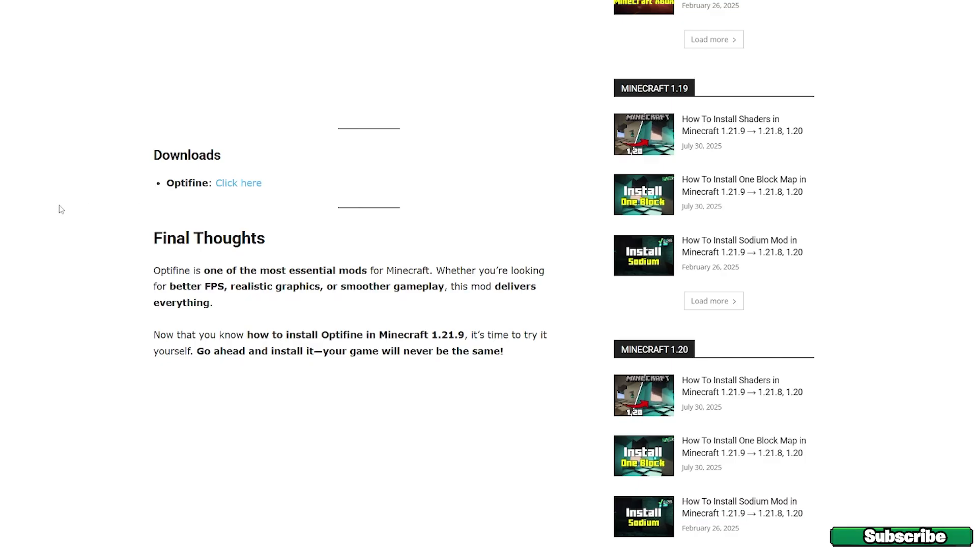
pyautogui.scroll(-1, 59, 206)
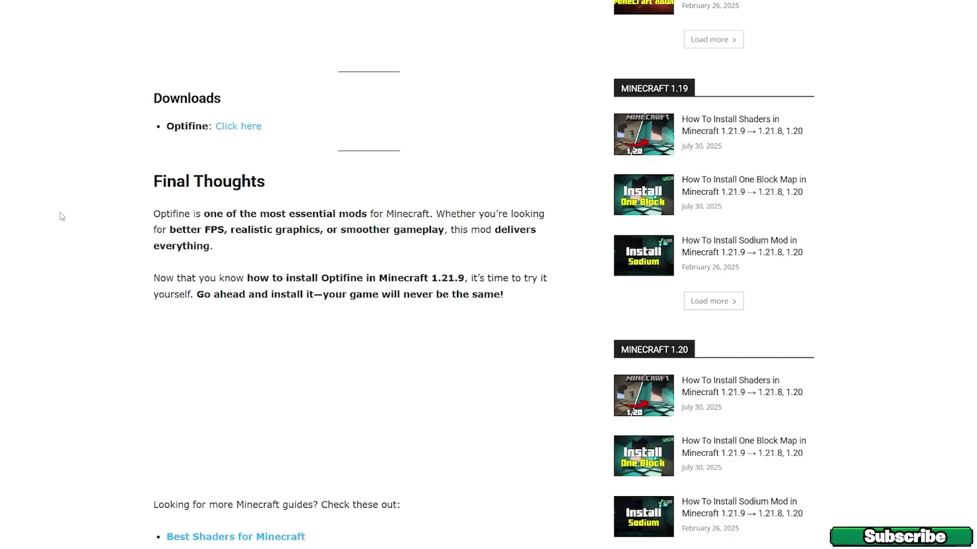
pyautogui.scroll(1, 61, 217)
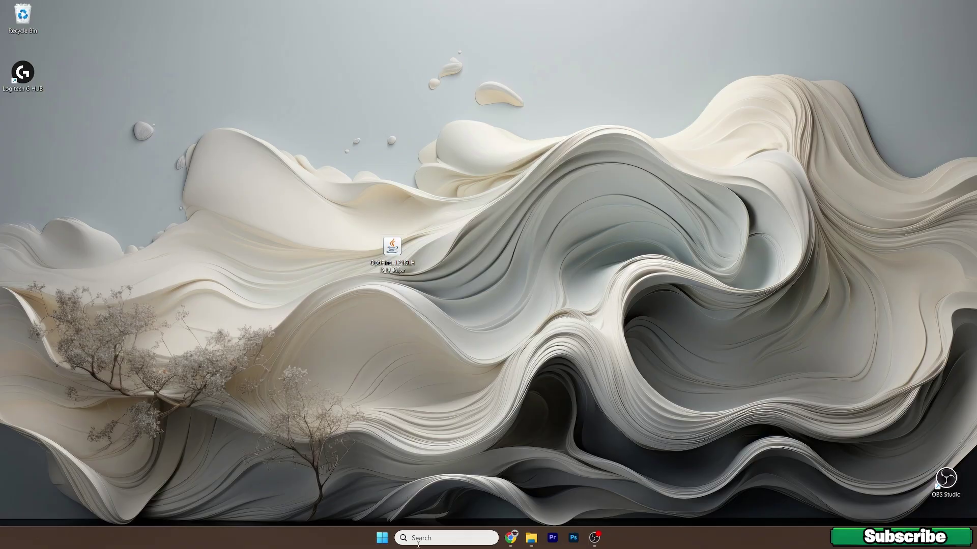
# Step: Open the Roaming folder using %appdata% and place its window clear of the OptiFine file on the desktop
pyautogui.click(437, 537)
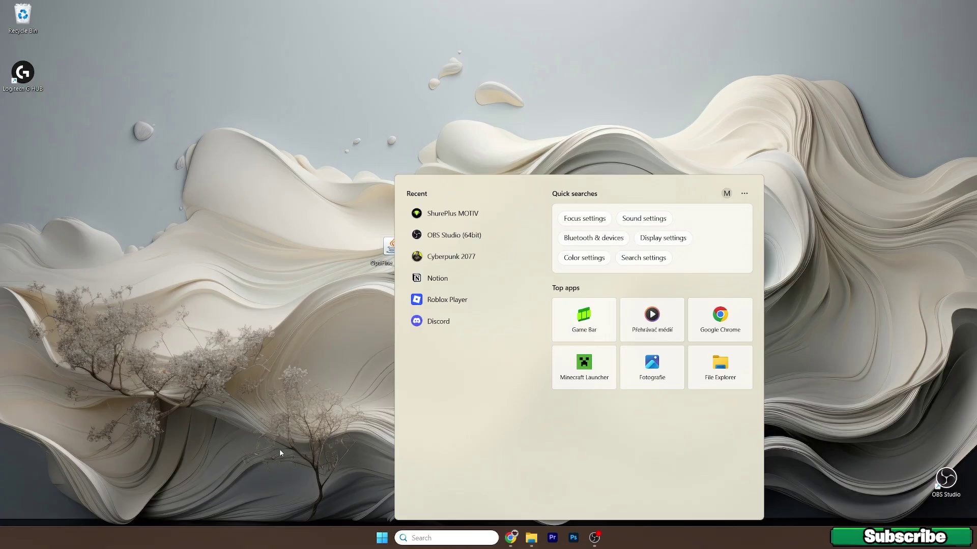
pyautogui.write('%appdata')
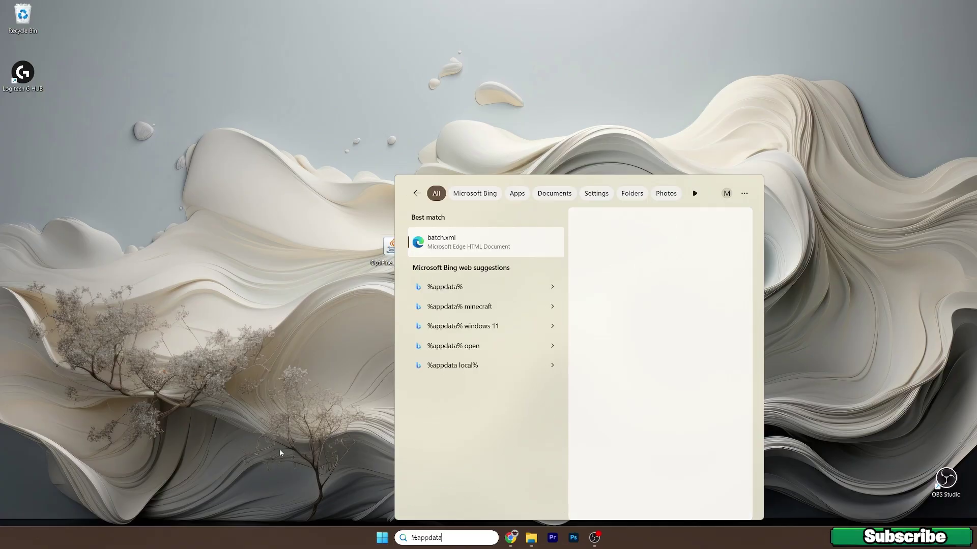
pyautogui.write('%')
pyautogui.press('Return')
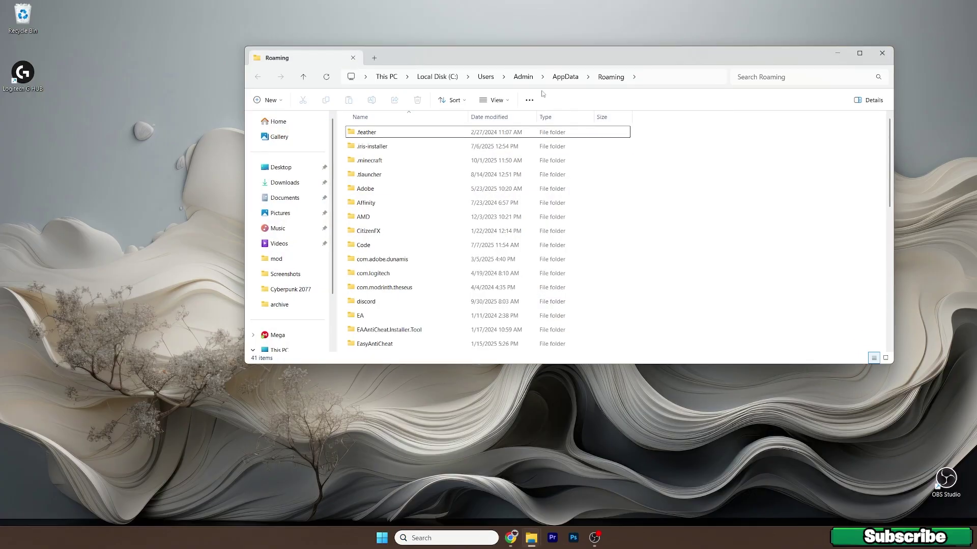
pyautogui.moveTo(485, 53); pyautogui.dragTo(681, 107)
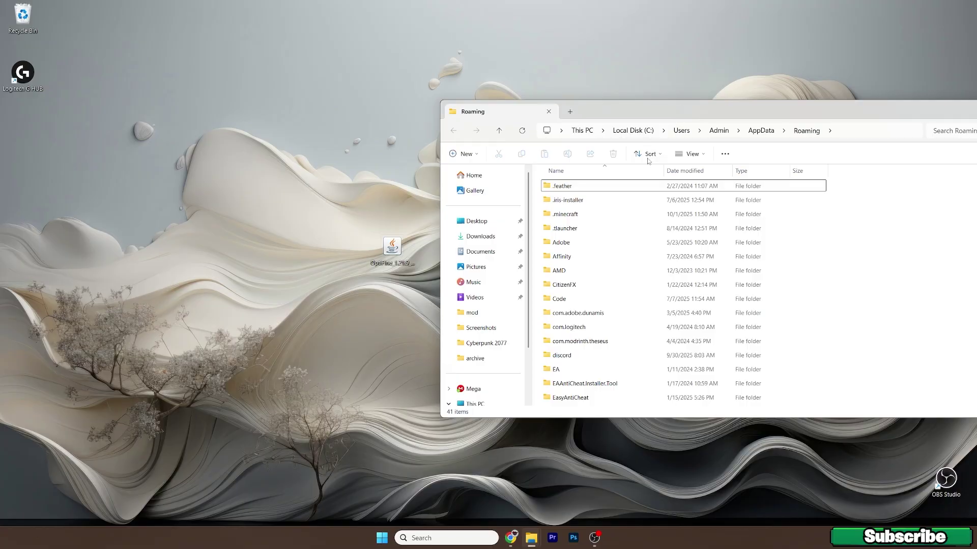
# Step: Open the versions folder inside the .minecraft folder
pyautogui.doubleClick(590, 215)
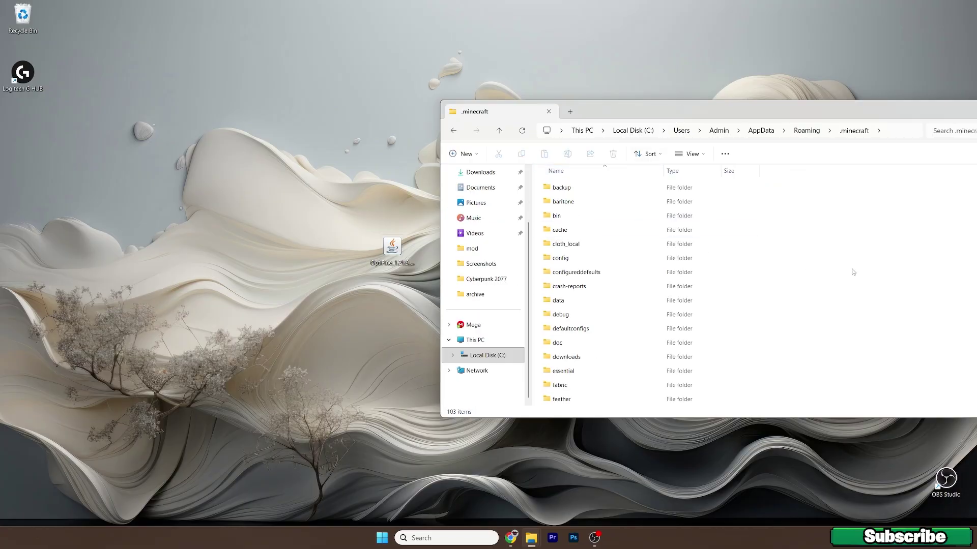
pyautogui.scroll(-15, 852, 272)
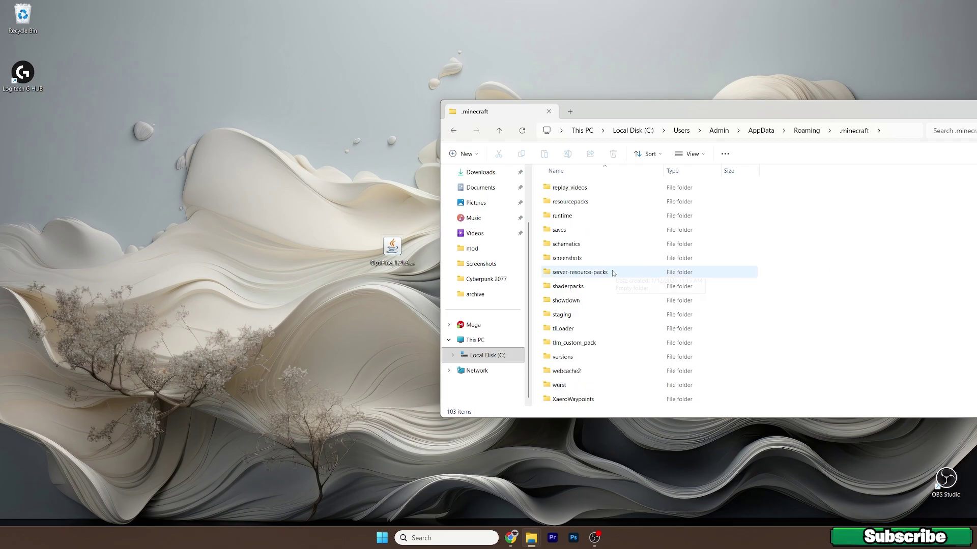
pyautogui.scroll(-1, 613, 273)
pyautogui.click(569, 315)
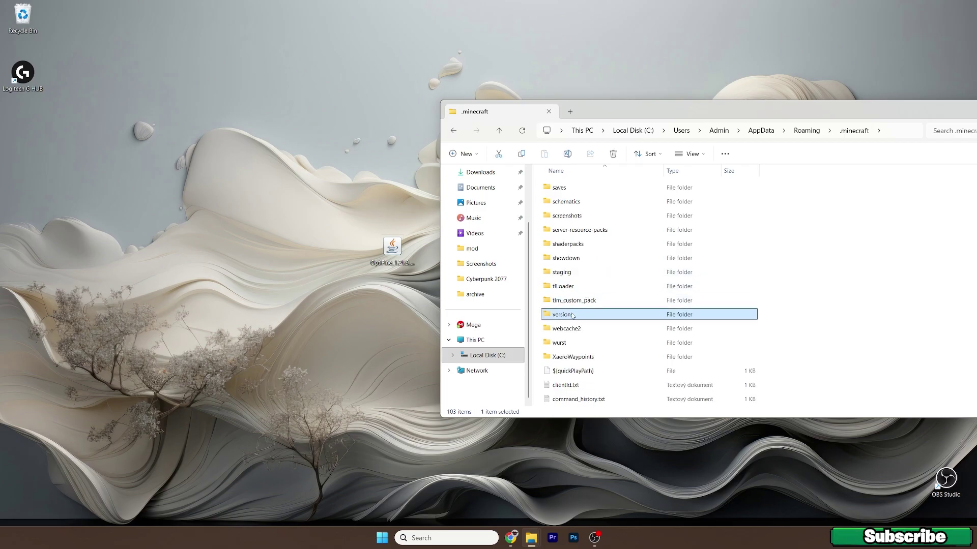
pyautogui.doubleClick(572, 316)
# Step: Locate and select the 1.21.9-OptiFine_HD_U_J6 folder among the installed versions, and close the folder window after checking it
pyautogui.moveTo(392, 246); pyautogui.dragTo(310, 233)
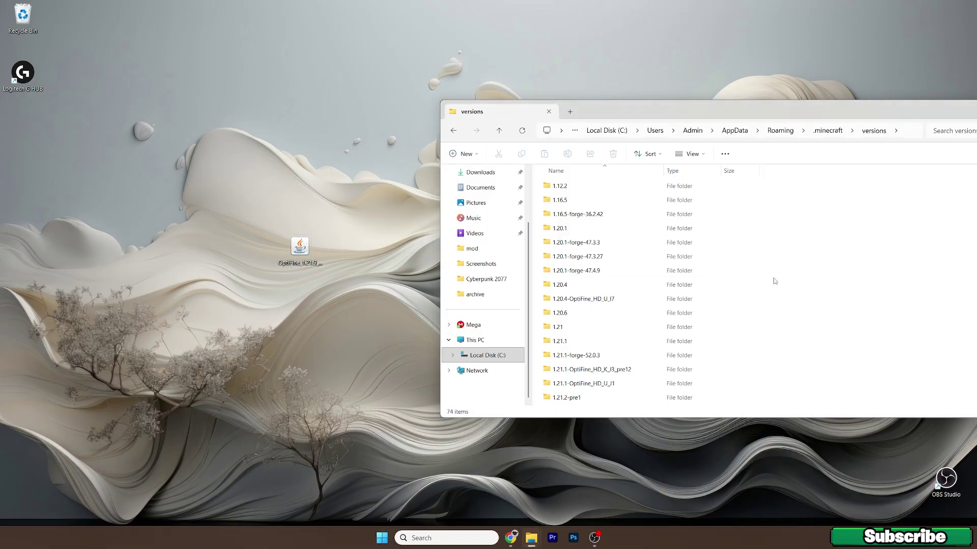
pyautogui.scroll(-5, 774, 280)
pyautogui.scroll(-8, 774, 281)
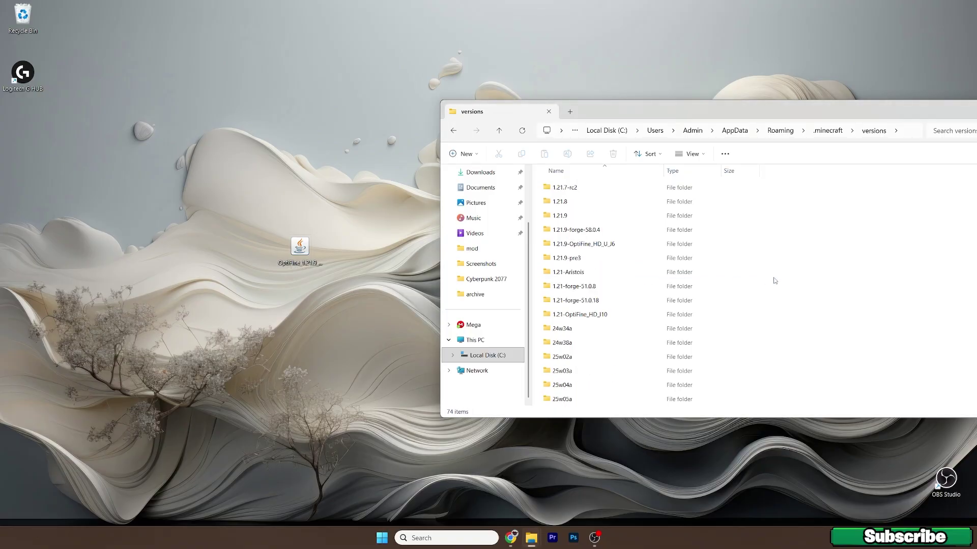
pyautogui.click(656, 245)
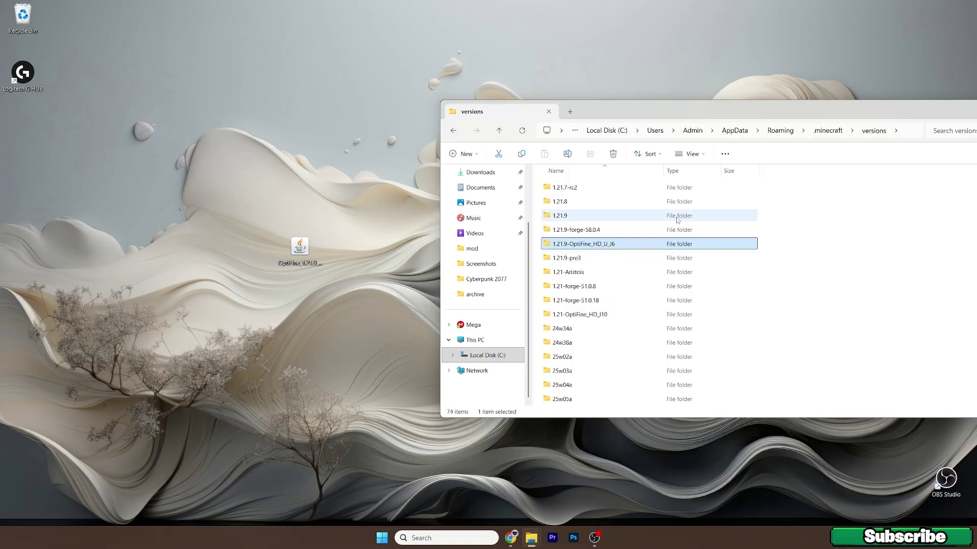
pyautogui.moveTo(838, 108); pyautogui.dragTo(741, 89)
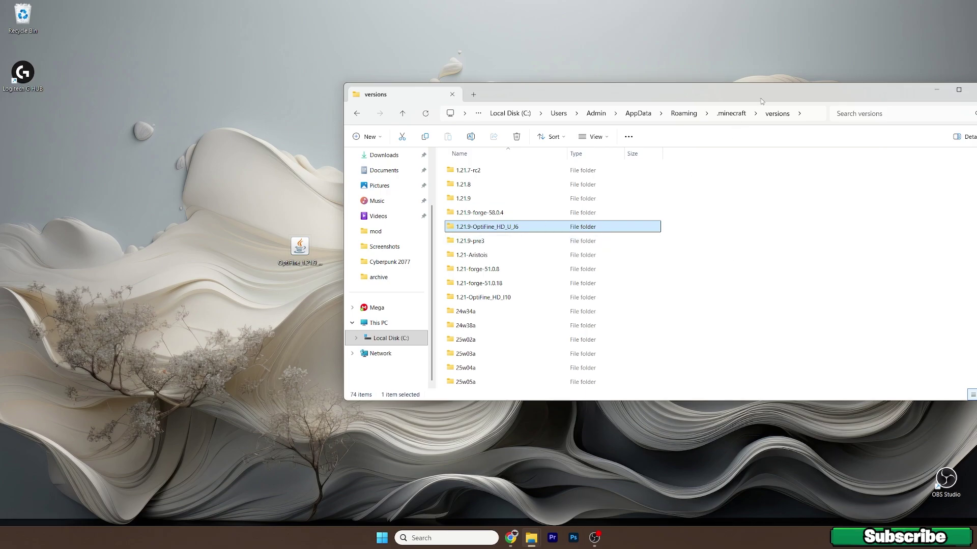
pyautogui.moveTo(761, 100); pyautogui.dragTo(671, 89)
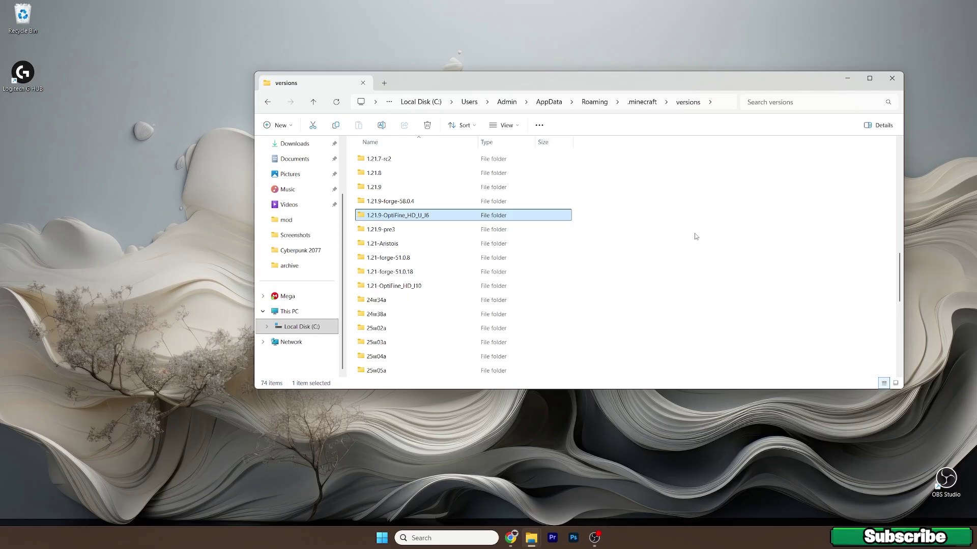
pyautogui.click(899, 81)
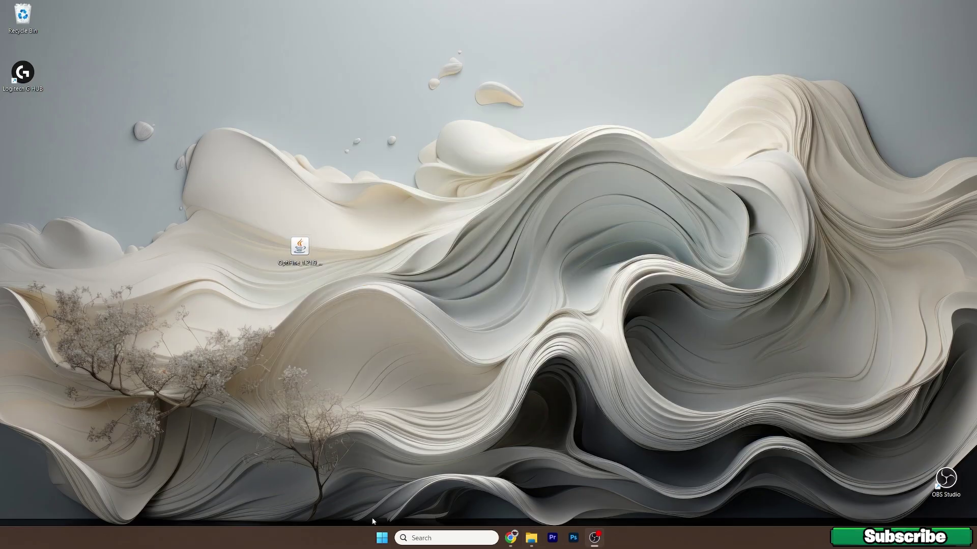
# Step: Search Windows for minecraft and open the Minecraft Launcher
pyautogui.click(418, 536)
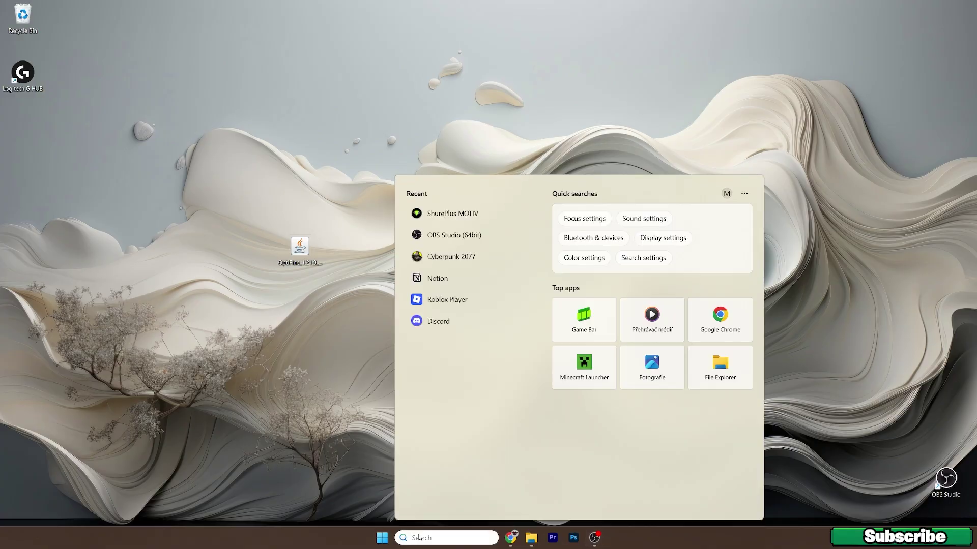
pyautogui.write('minecraft')
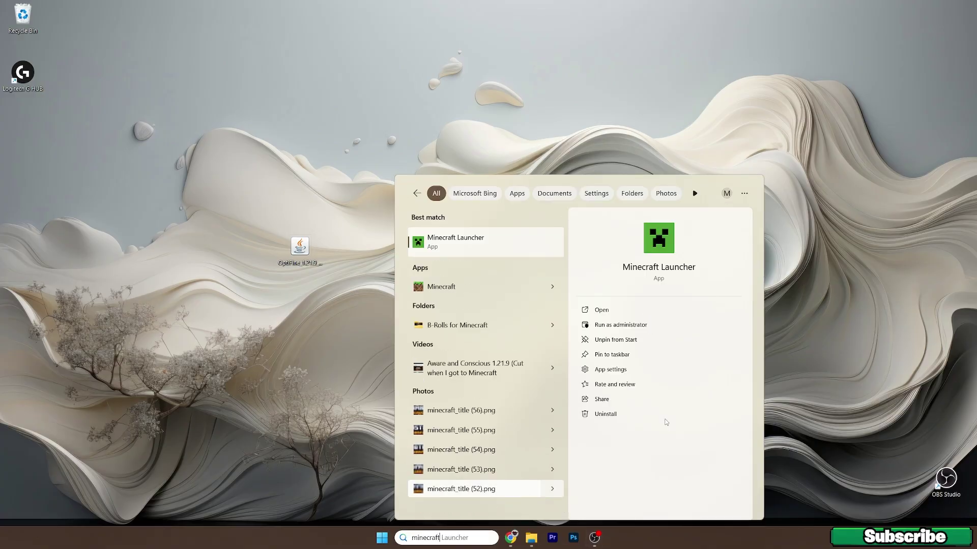
pyautogui.click(496, 248)
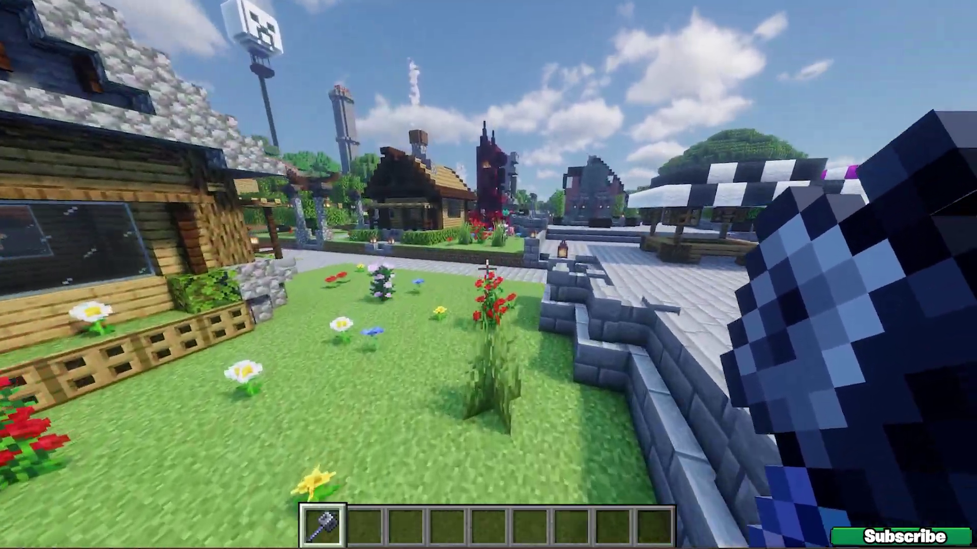
pyautogui.press('w')
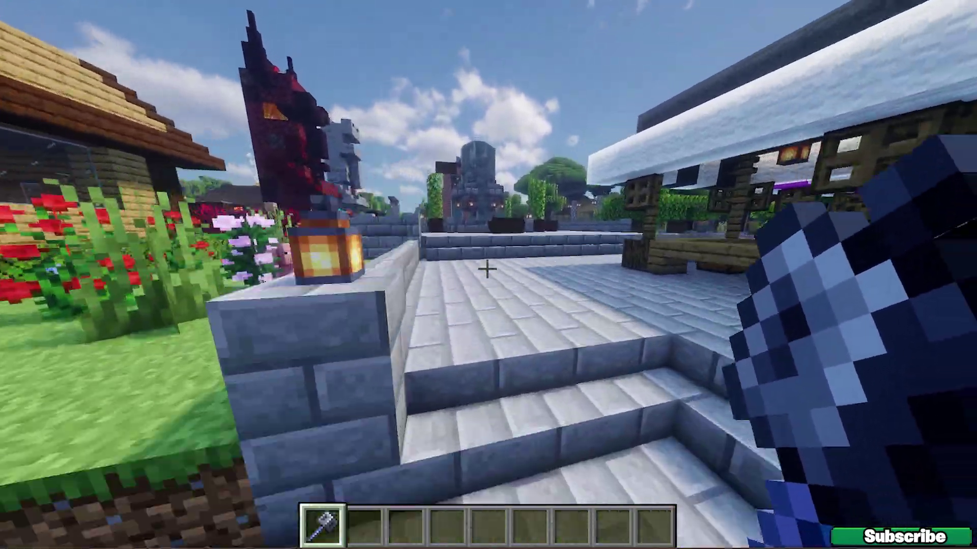
pyautogui.press('w')
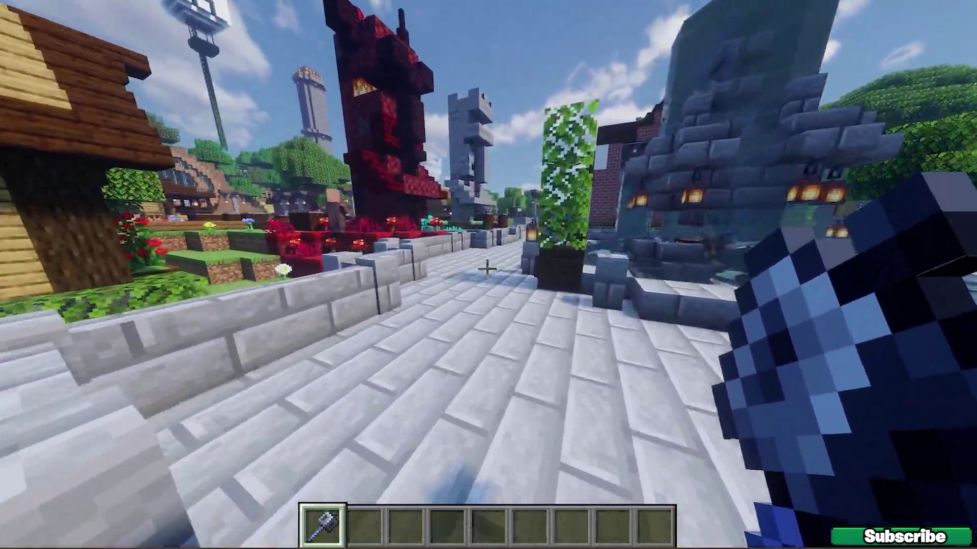
pyautogui.press('w')
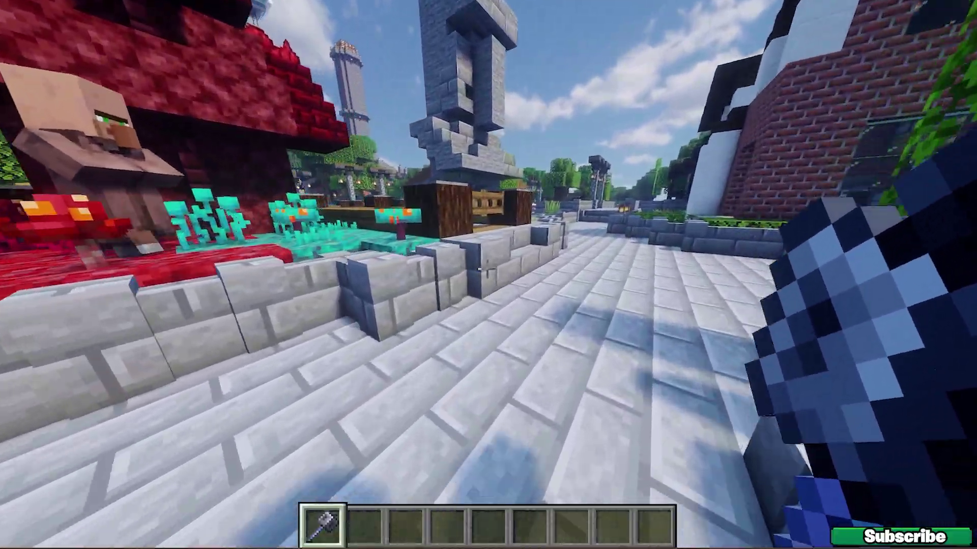
pyautogui.press('w')
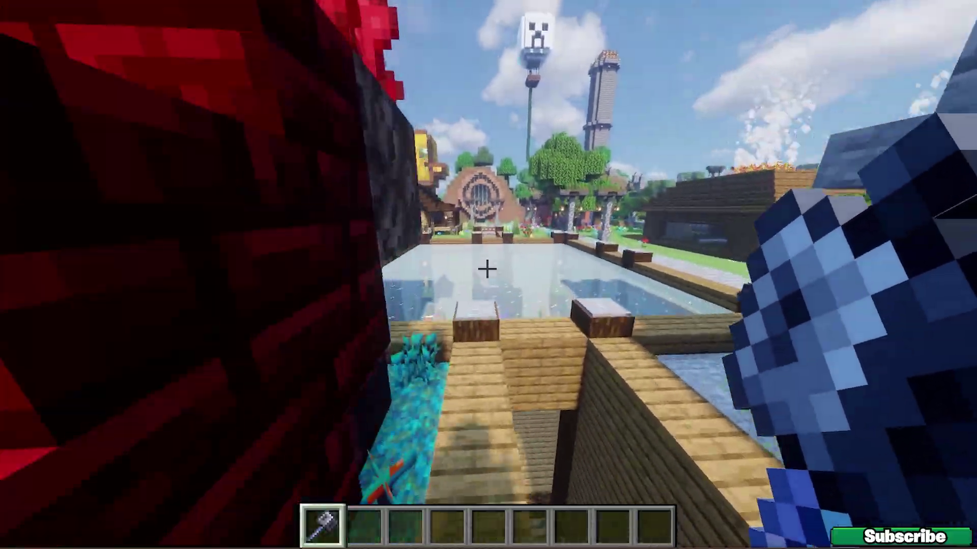
pyautogui.press('w')
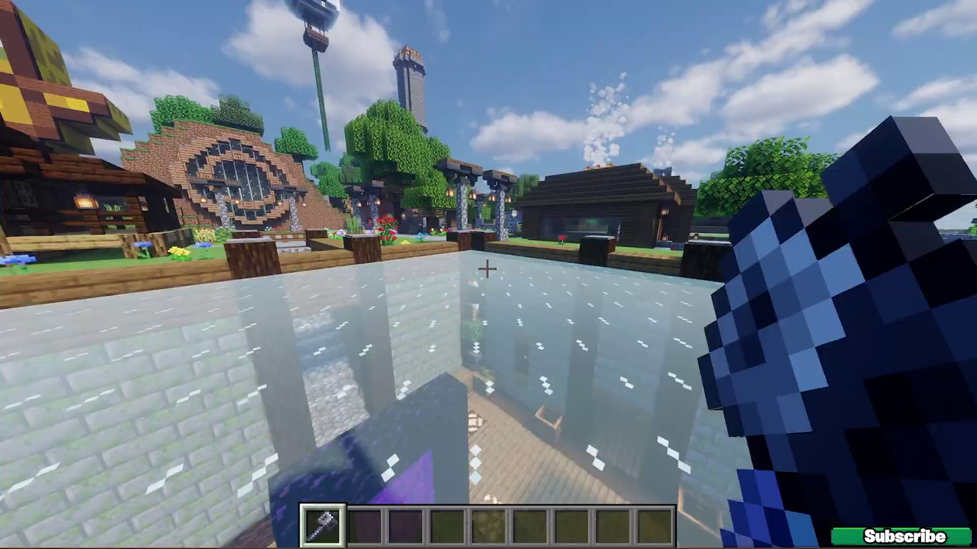
pyautogui.press('w')
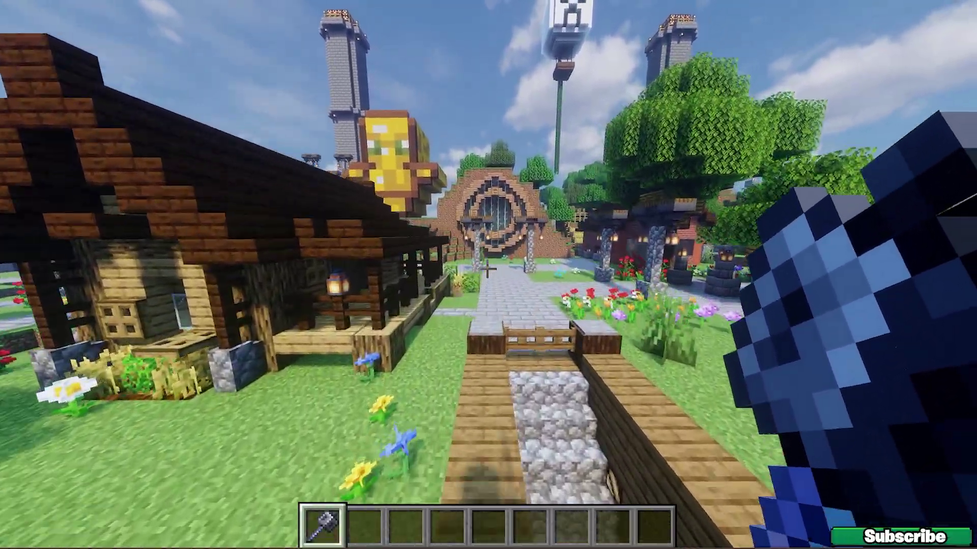